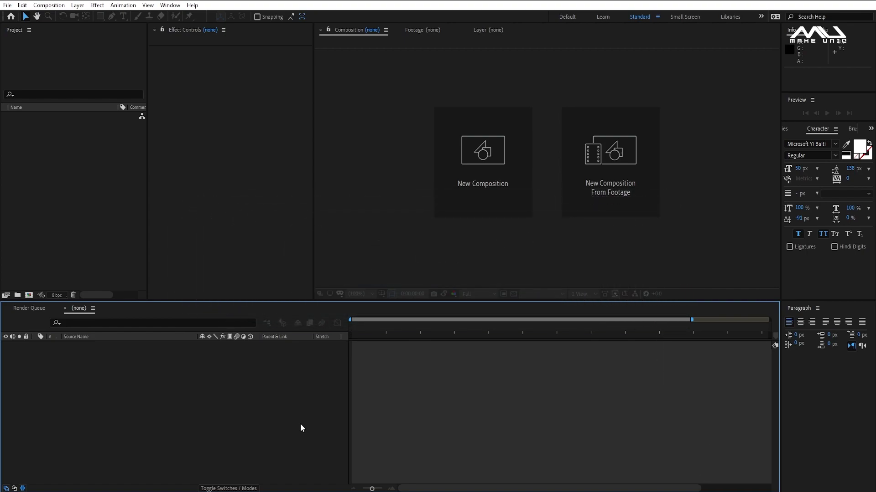
- Undo the new composition so the project is empty again
key("ctrl+z")
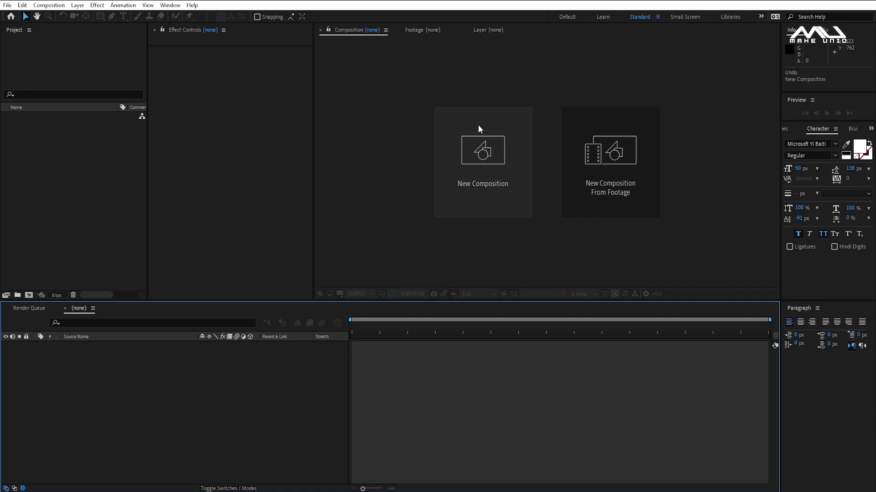
- Create the 'zoom in' composition at 1920×1080, 30 fps, with a 0:00:05:00 duration
left_click(478, 138)
type("zoom in")
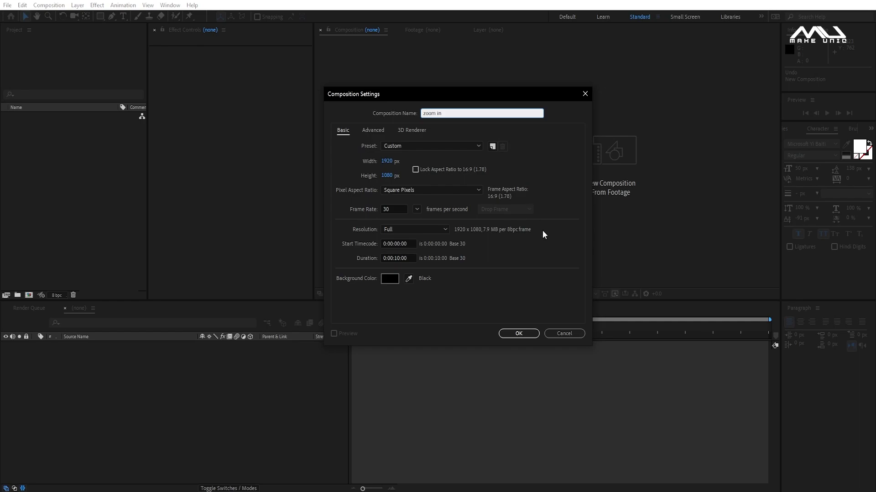
left_click(543, 234)
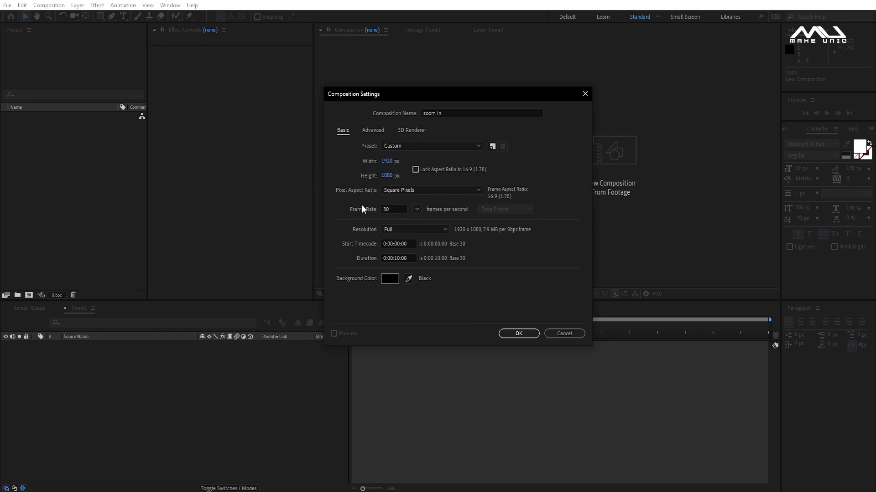
left_click(395, 258)
key("BackSpace")
key("BackSpace")
type("05")
left_click(369, 130)
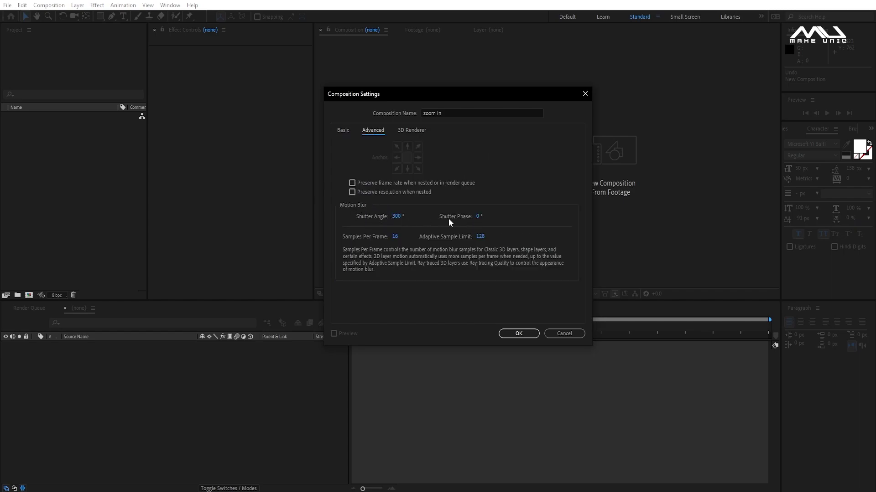
left_click(531, 334)
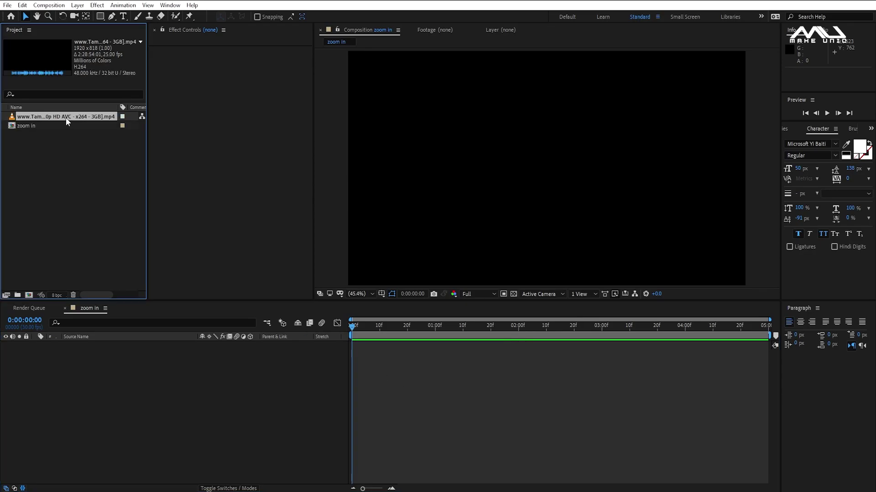
- Import the video, mark a shot's In and Out points, and overlay it into 'zoom in' at 137% scale
double_click(65, 118)
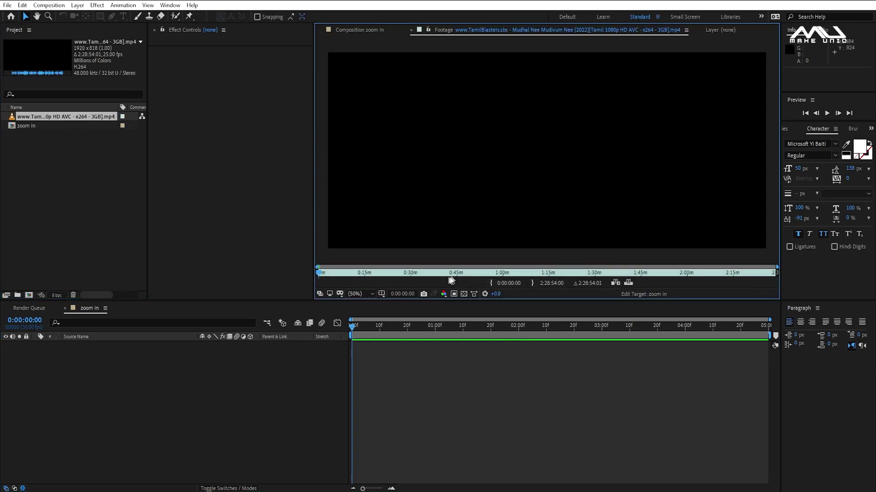
left_click(480, 274)
left_click_drag(475, 273, 391, 275)
left_click(490, 283)
key("=")
left_click(532, 283)
left_click(628, 282)
key("s")
left_click_drag(214, 354, 231, 354)
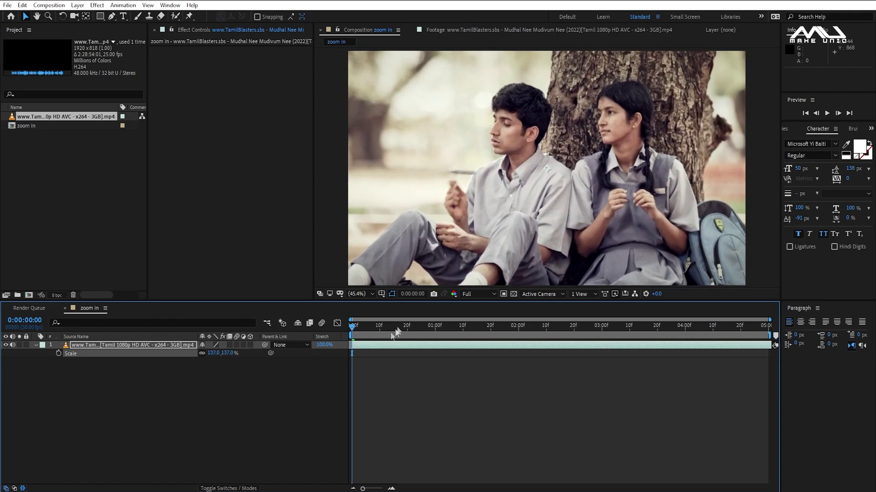
- Split the clip at 0:00:02:00 and reposition the upper clip to start at 2:00
left_click_drag(352, 326, 522, 336)
key("ctrl+shift+d")
key("space")
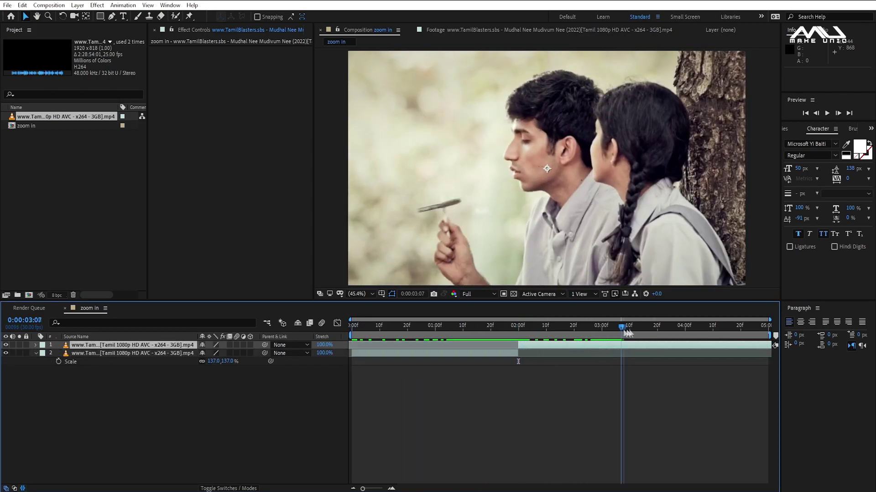
left_click_drag(577, 350, 645, 334)
key("alt+bracketleft")
left_click(522, 355)
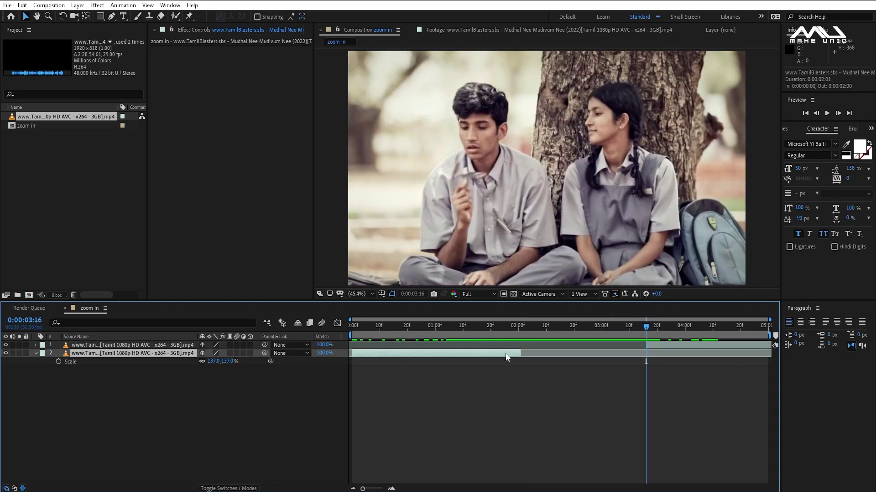
key("o")
key("bracketleft")
- Trim the upper clip to end at 4:00 and hide the Scale property
left_click_drag(545, 327, 684, 328)
key("alt+bracketright")
left_click(575, 424)
key("s")
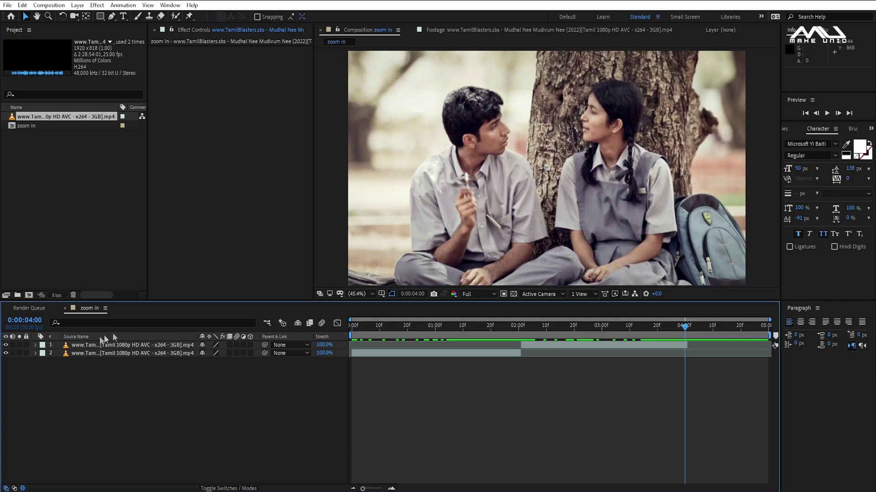
left_click_drag(196, 338, 107, 338)
key("Home")
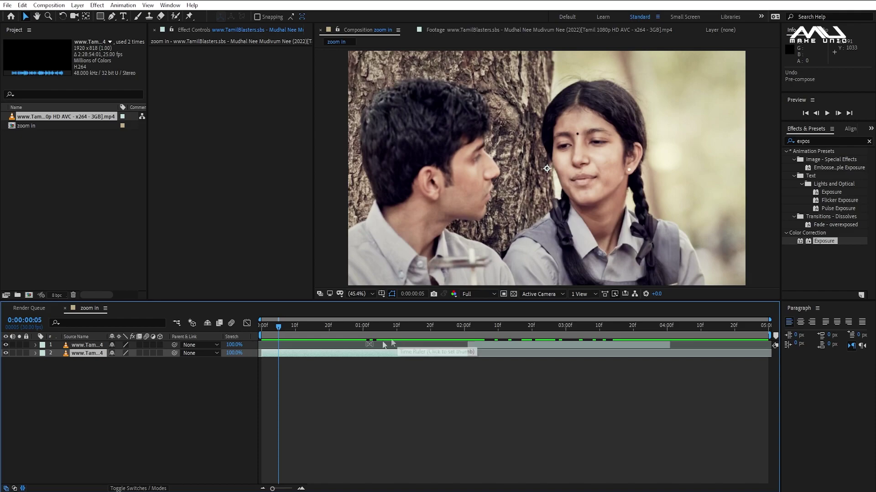
- Trim the lower clip to end at 1:00, then move the upper clip to run 1:00–2:00
left_click(362, 325)
key("alt+bracketright")
left_click_drag(488, 345, 464, 326)
key("alt+bracketright")
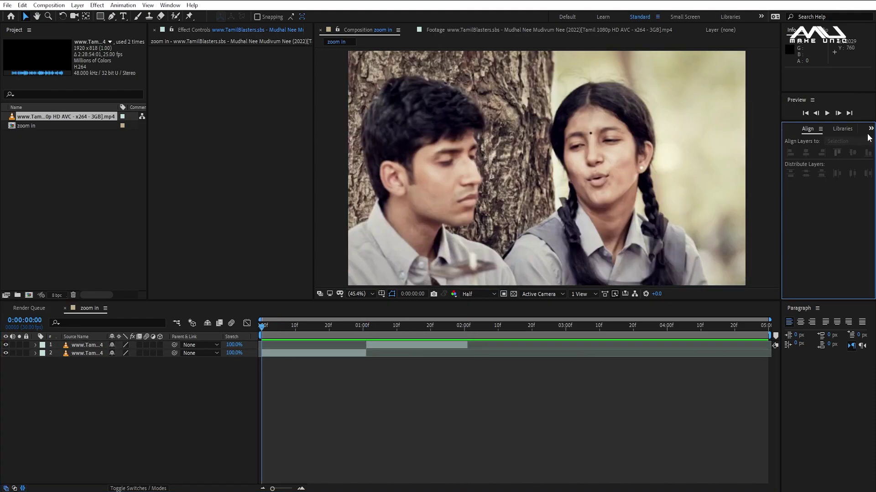
- Show the Character panel and select the lower layer
left_click(871, 129)
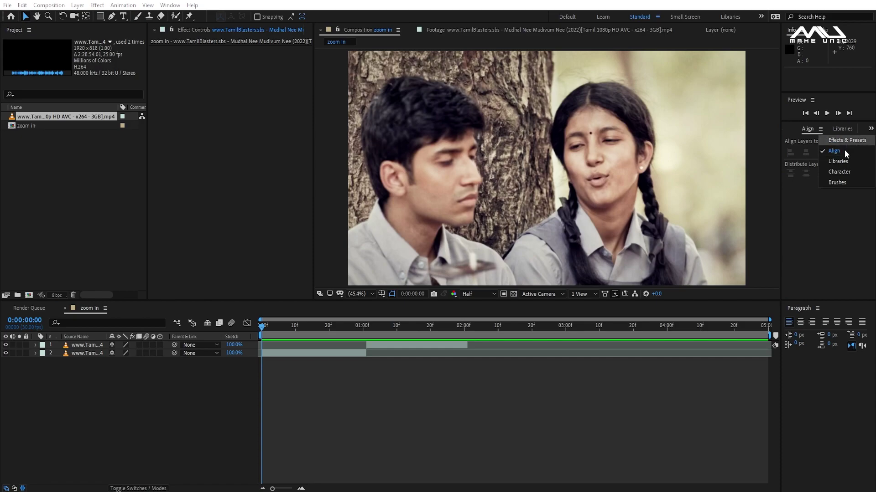
left_click(840, 173)
left_click(578, 406)
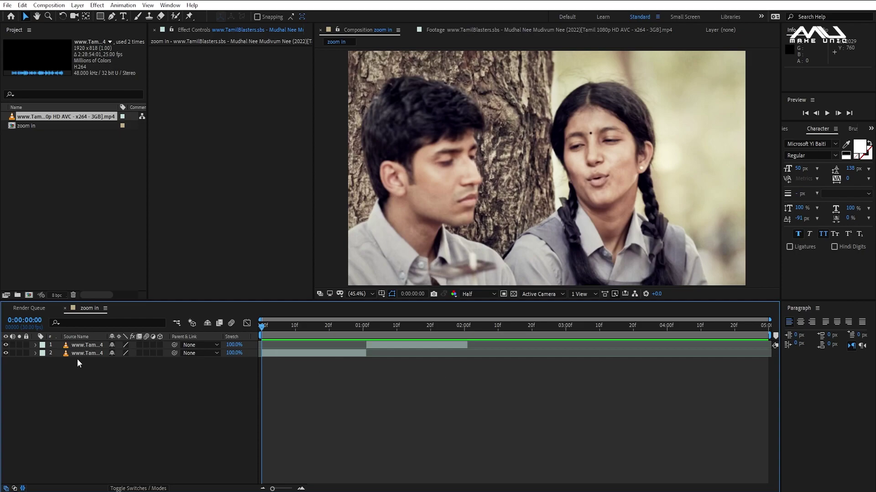
left_click(88, 354)
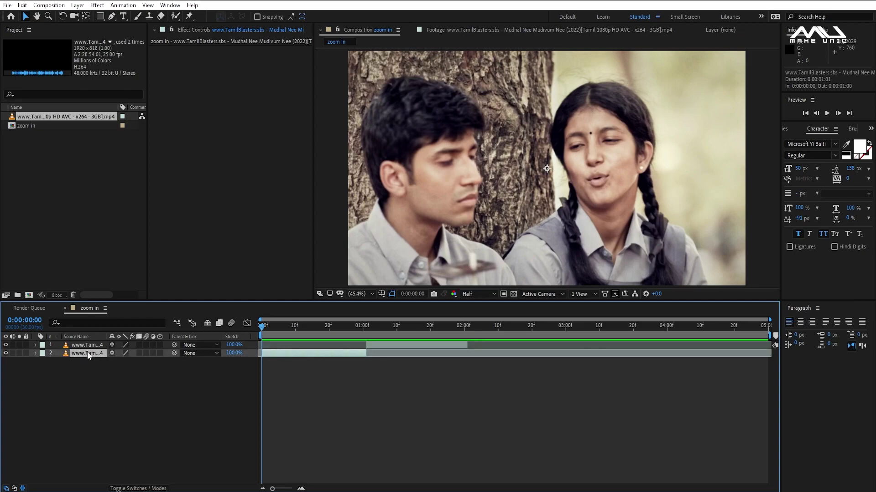
- Pre-compose the lower layer into a composition named '1'
right_click(86, 352)
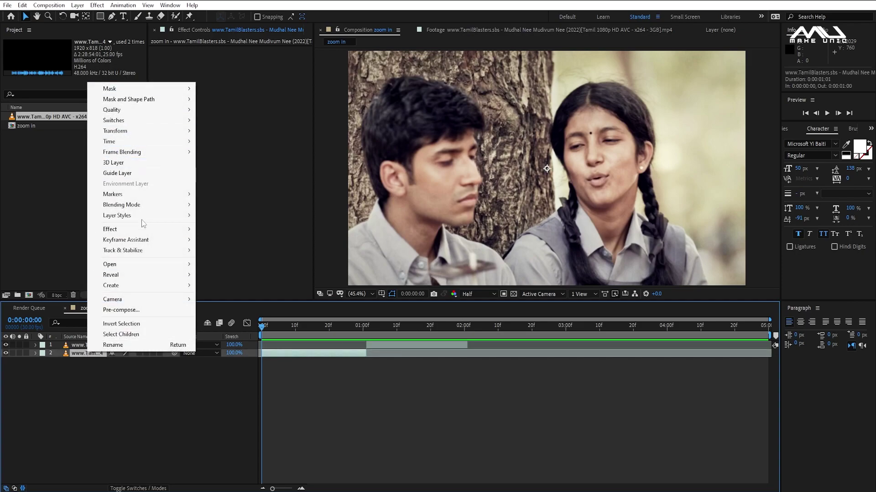
left_click(136, 313)
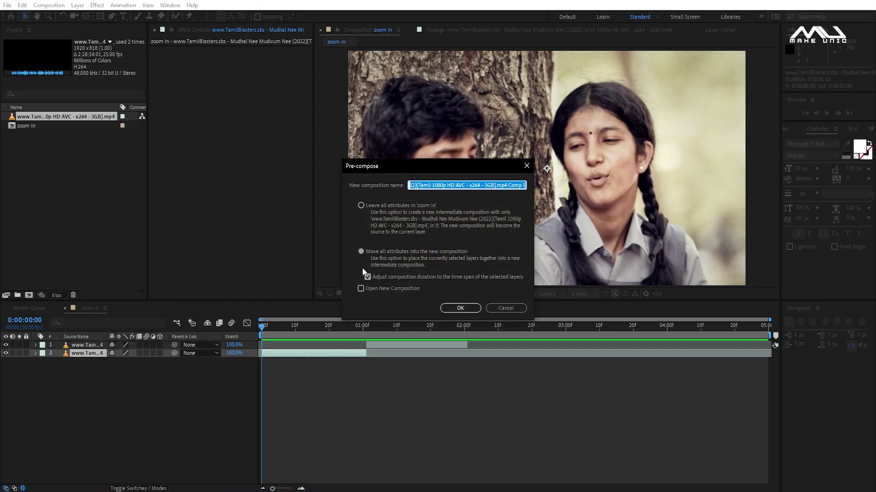
type("1")
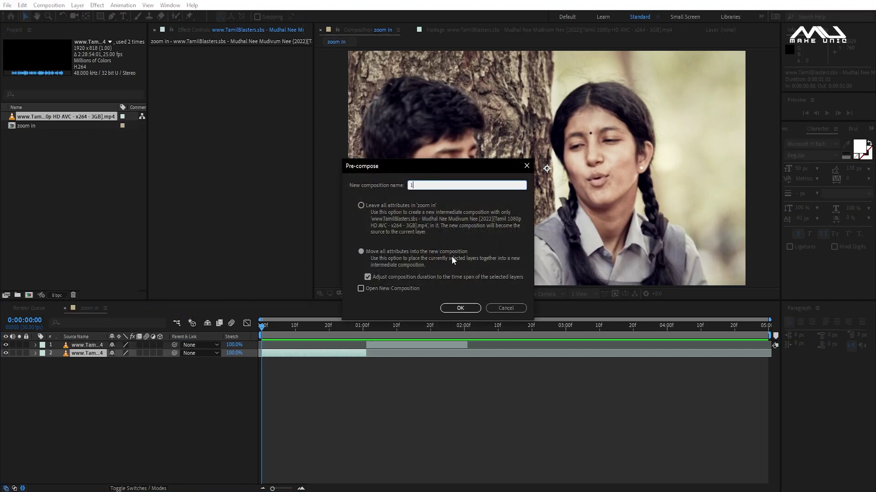
left_click(459, 309)
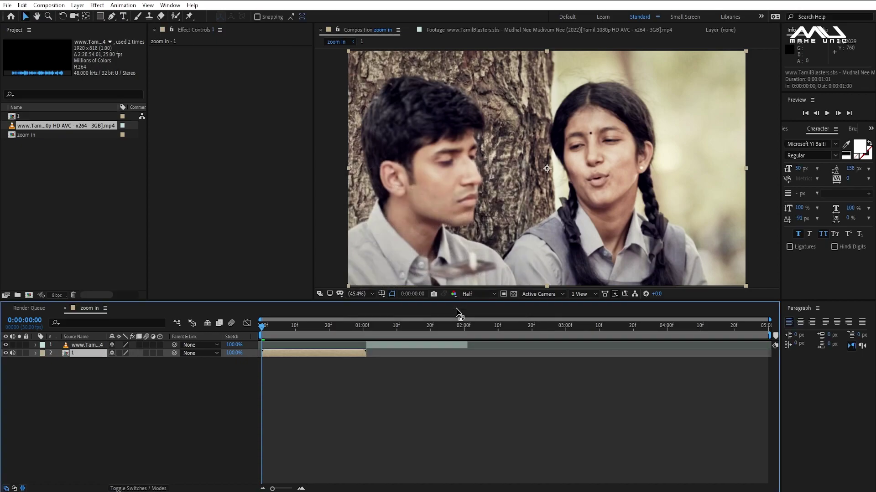
- Pre-compose the upper layer into a composition named '2'
right_click(76, 349)
left_click(97, 302)
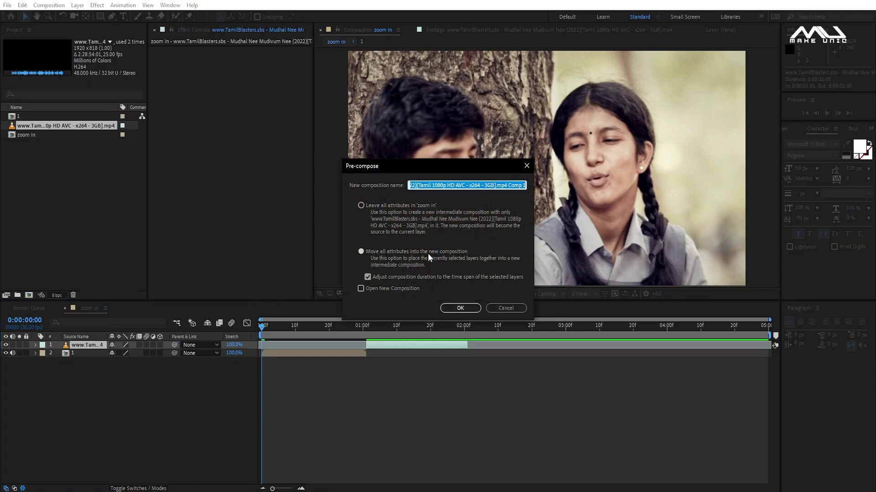
type("2")
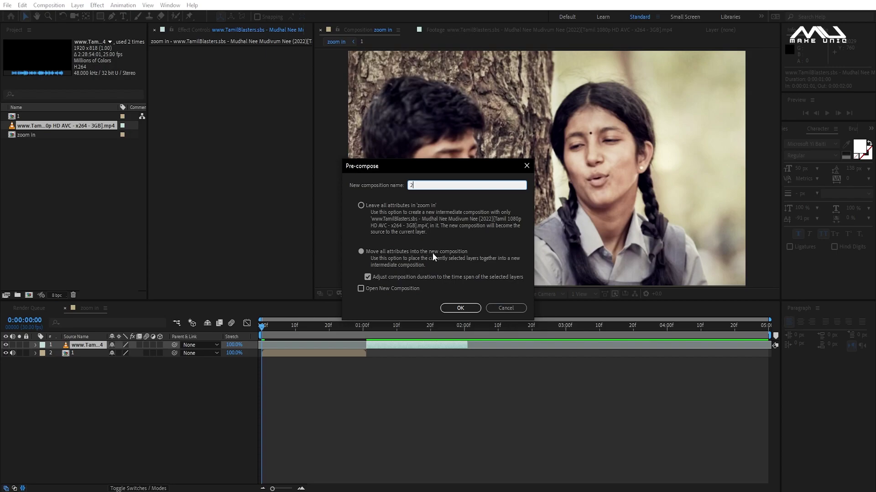
left_click(442, 308)
left_click(445, 361)
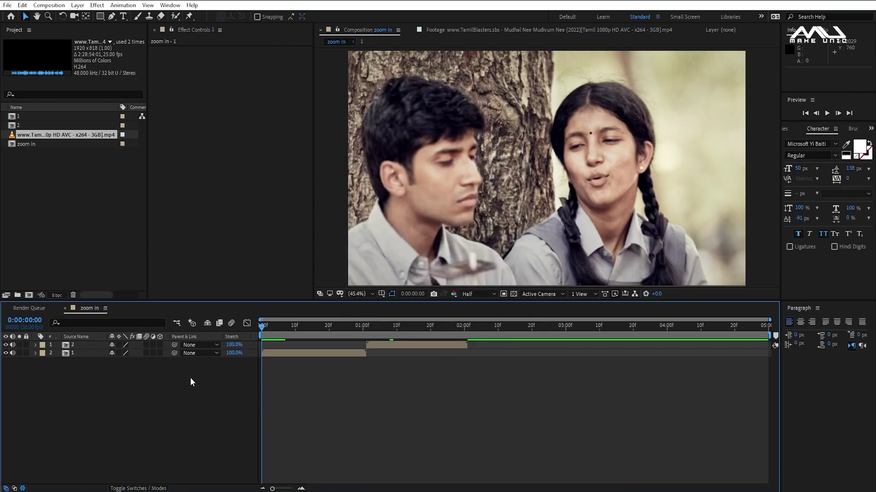
- Turn on motion blur for both precomp layers
left_click(81, 354)
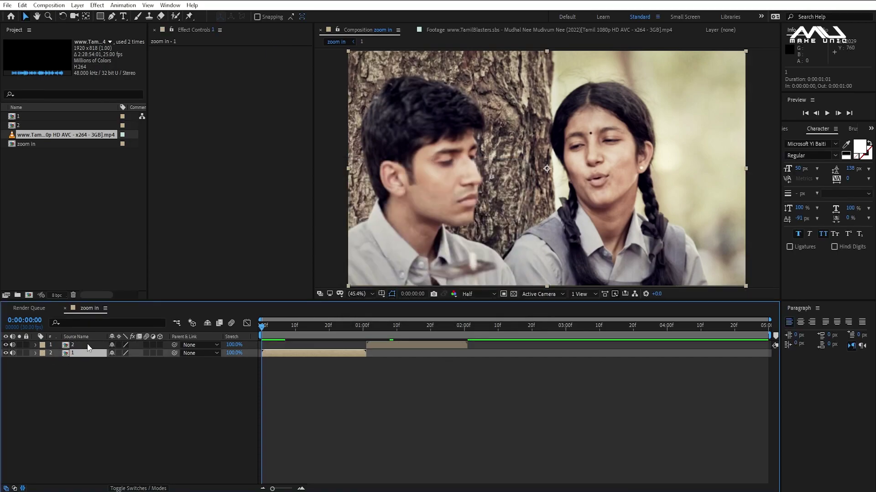
left_click_drag(147, 346, 147, 353)
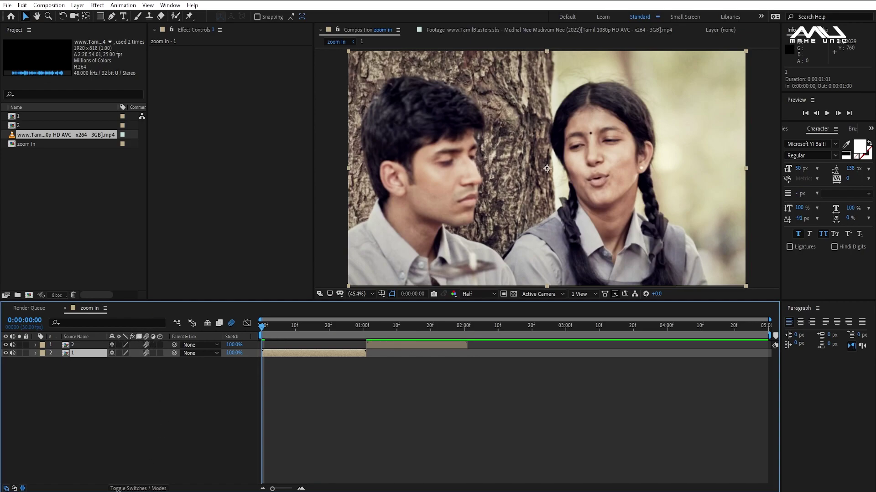
left_click(129, 488)
left_click(129, 488)
left_click(129, 489)
left_click(129, 488)
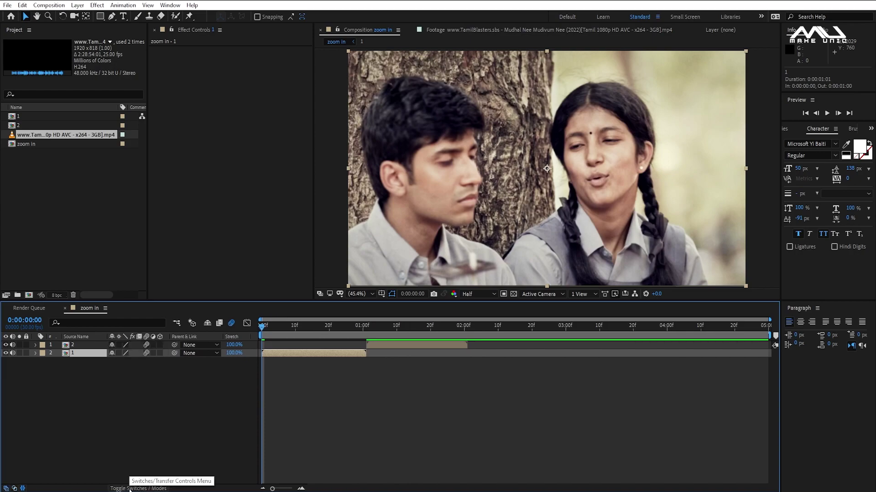
left_click(359, 393)
- Select layer 1 and display only its Scale property
mouse_move(262, 327)
left_mouse_down()
mouse_move(298, 327)
mouse_move(261, 334)
left_mouse_up()
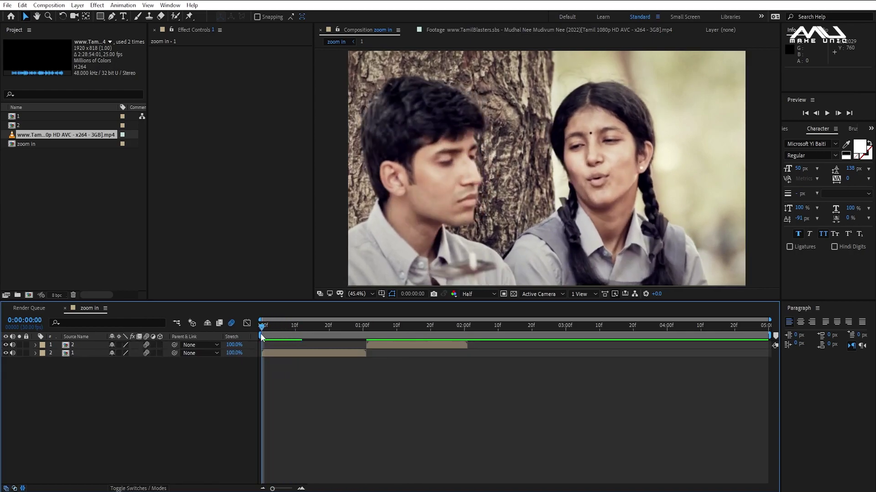
left_click(270, 354)
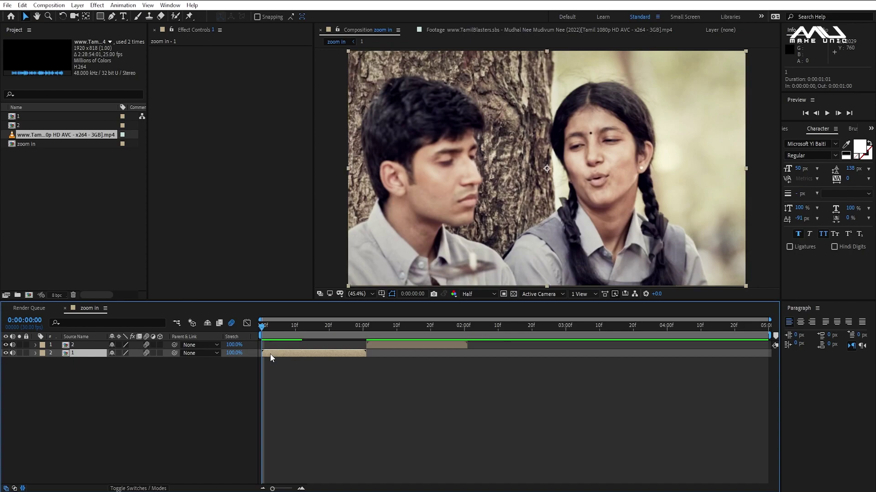
key("s")
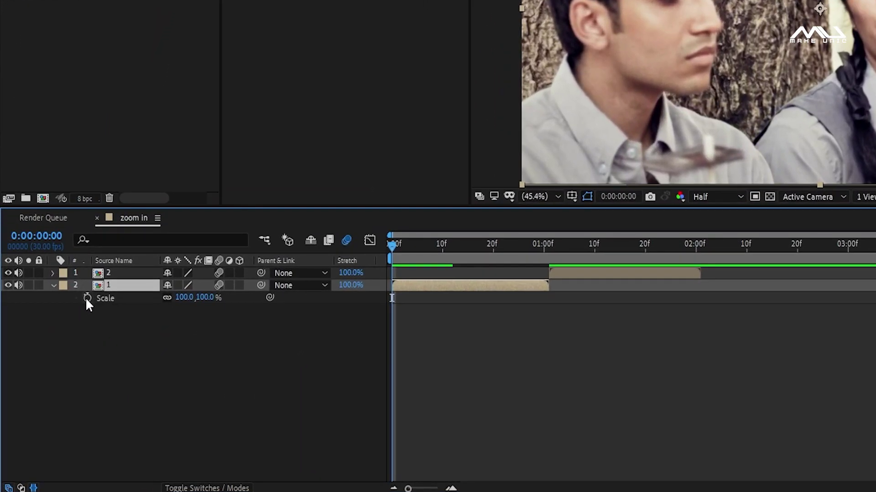
- Keyframe layer 1's Scale at 250% at 0:00 and 100% at 1:00
left_click(58, 362)
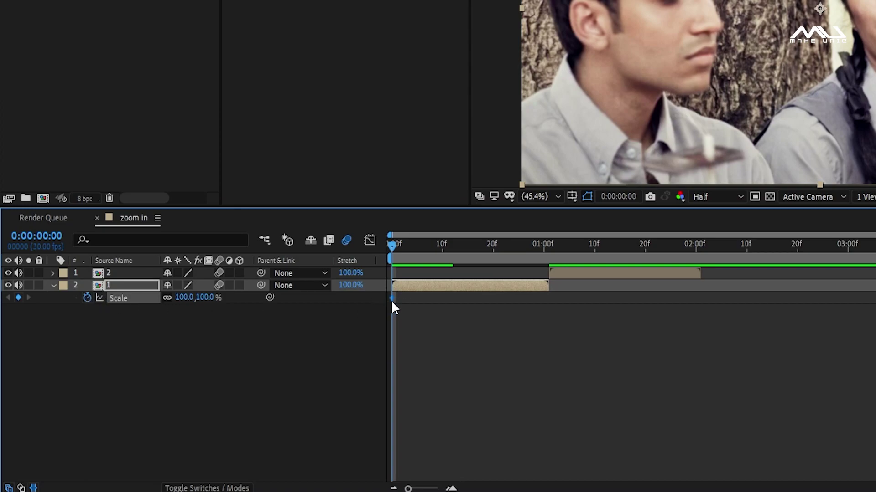
left_click_drag(391, 298, 548, 299)
left_click(184, 298)
type("250")
left_click(234, 358)
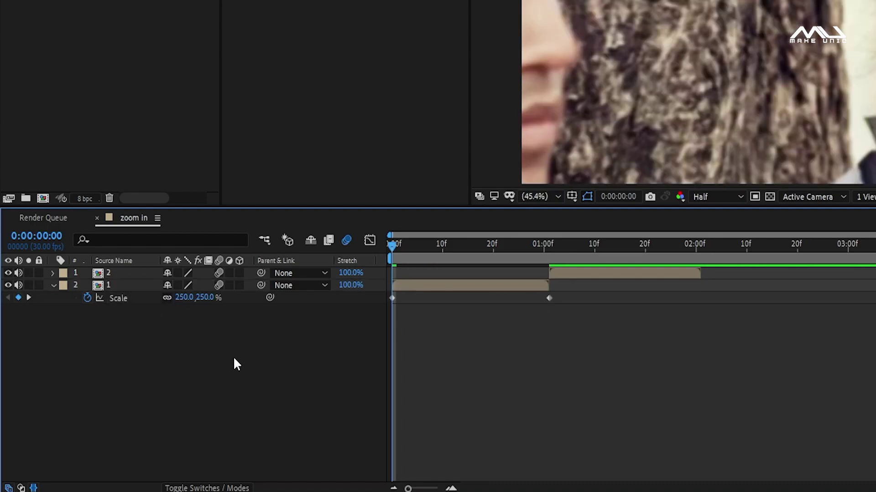
- Apply Easy Ease to both Scale keyframes
left_click_drag(698, 360, 386, 289)
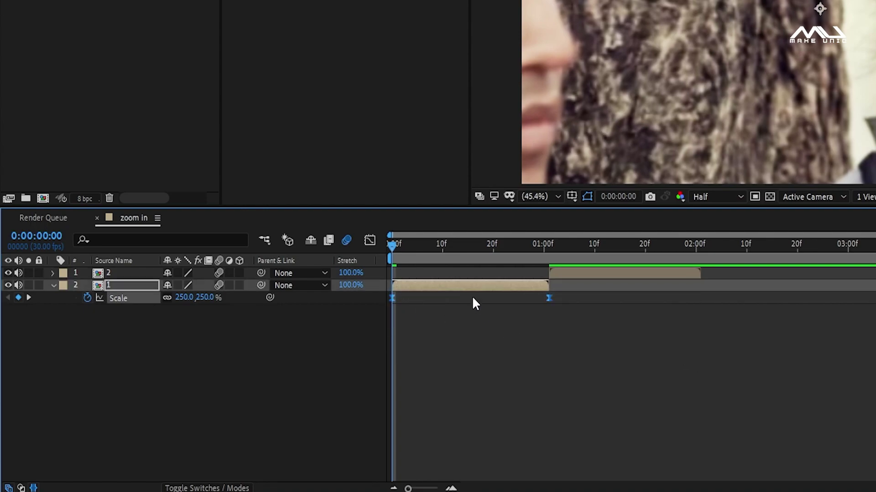
right_click(548, 299)
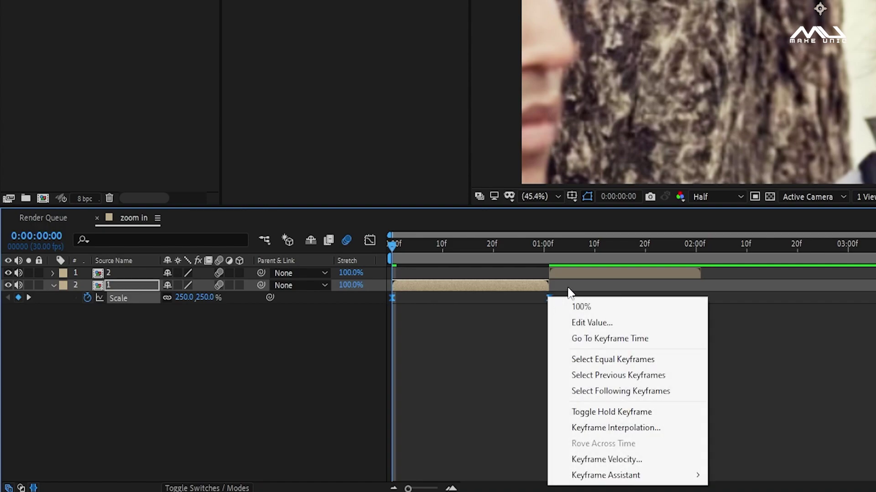
mouse_move(597, 476)
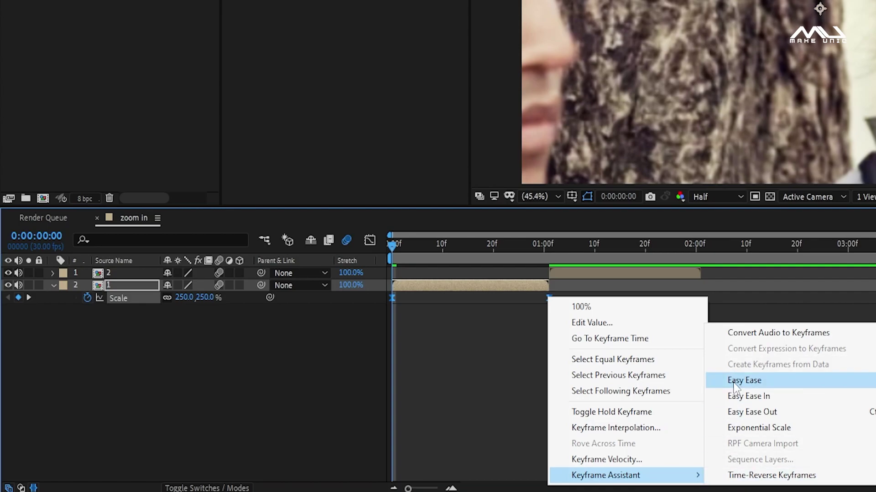
left_click(458, 363)
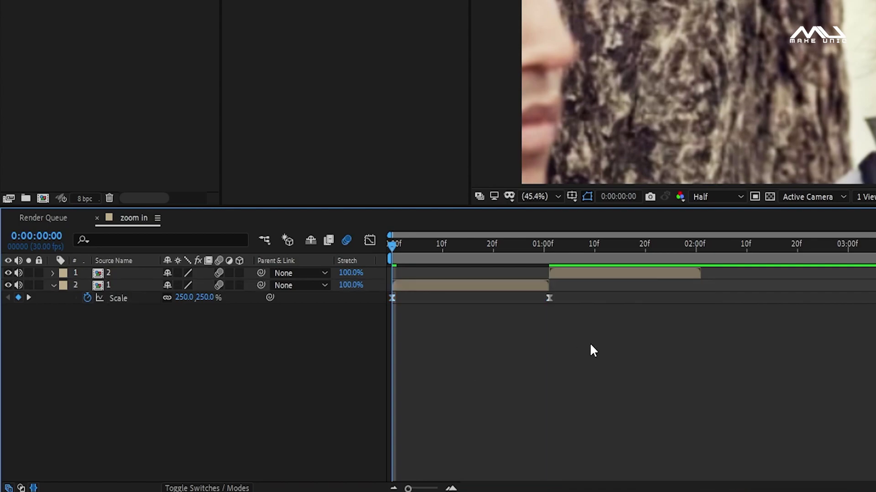
left_click_drag(578, 328, 385, 295)
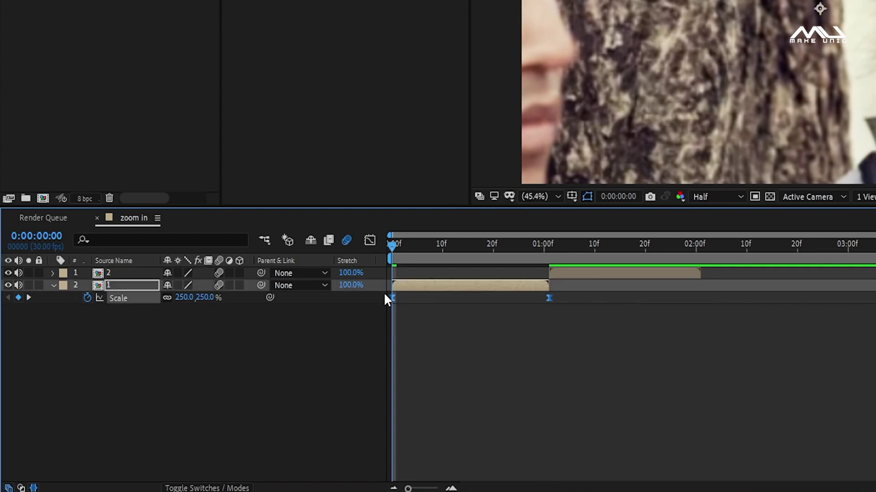
- Bend the Scale speed curve in the Graph Editor for a steep drop from 250% and a gentle settle at 100%
left_click(370, 240)
left_click_drag(700, 310, 504, 465)
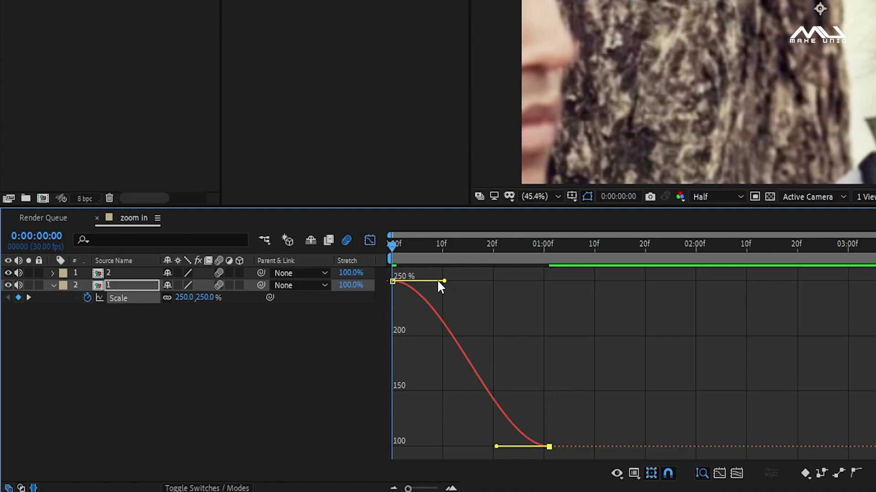
left_click_drag(439, 279, 357, 438)
left_click_drag(496, 447, 477, 447)
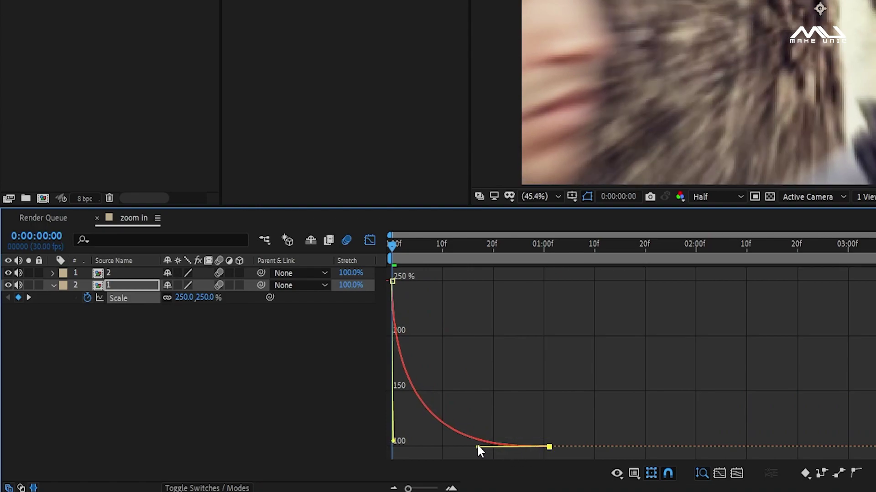
left_click(370, 241)
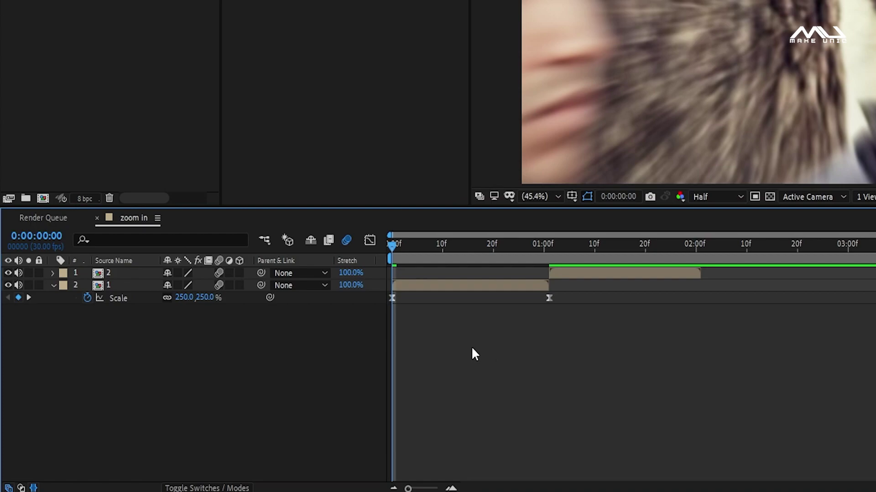
left_click(53, 286)
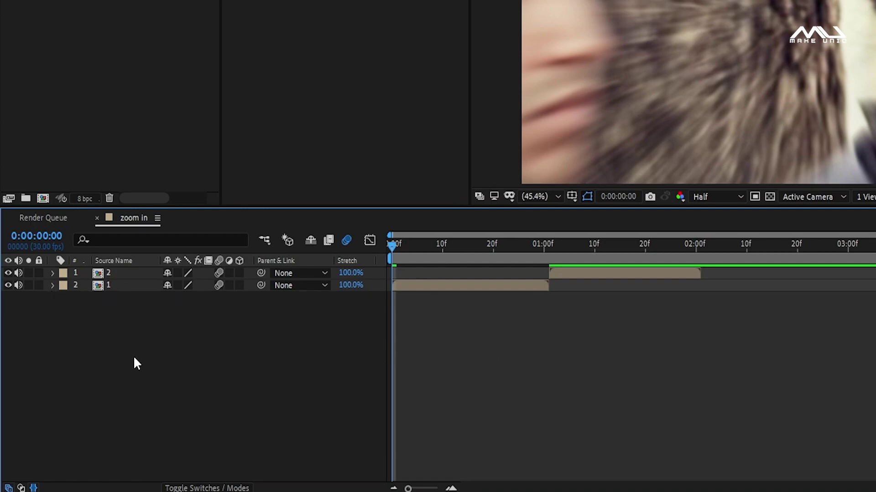
- Add a new adjustment layer and place it below layer 2
right_click(146, 355)
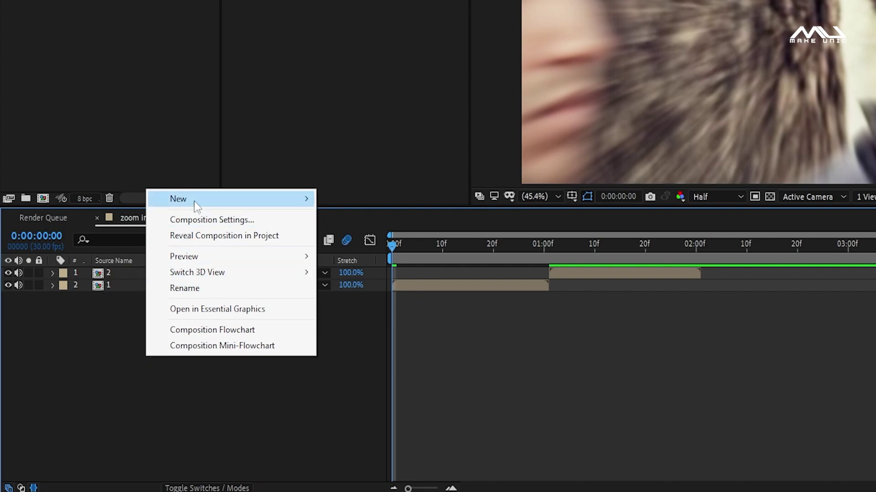
mouse_move(196, 206)
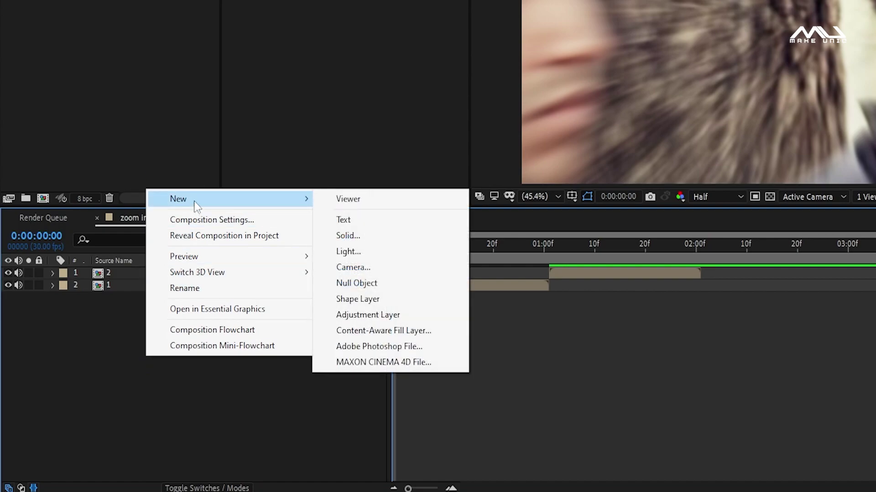
left_click(348, 315)
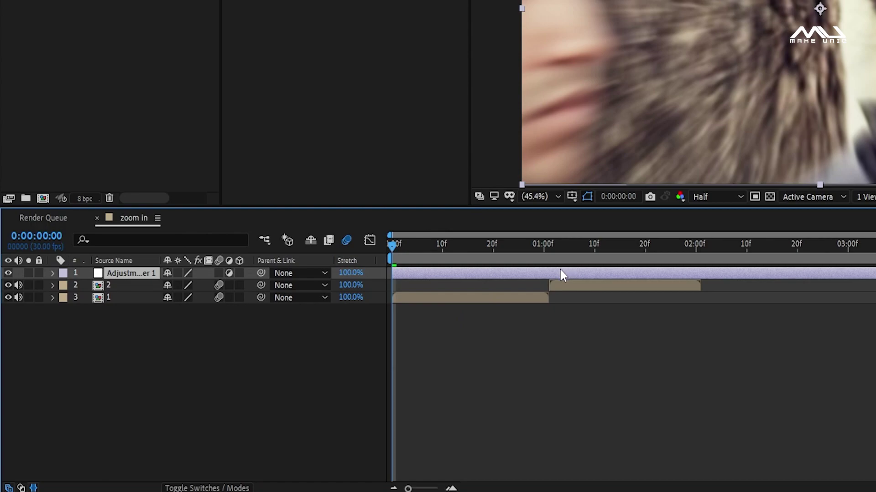
left_click_drag(114, 272, 106, 289)
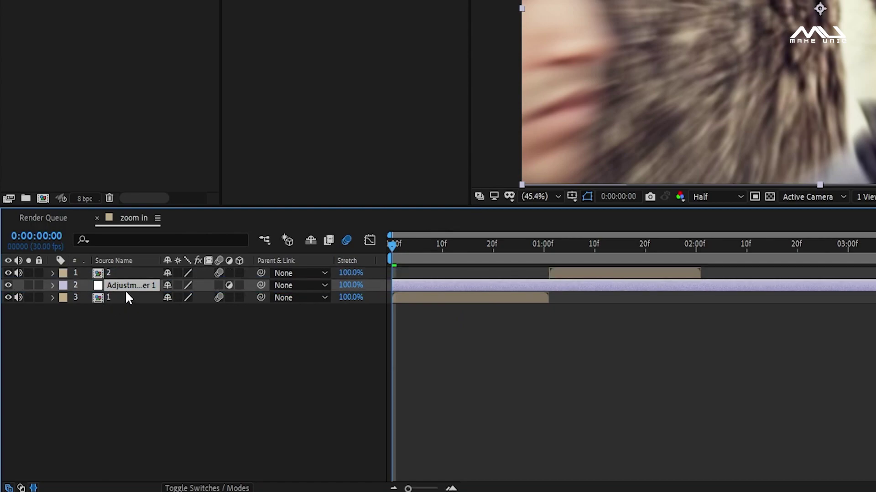
- Trim the adjustment layer to end at the 1:00 cut
left_click(498, 301)
left_click_drag(507, 259, 543, 256)
left_click(539, 286)
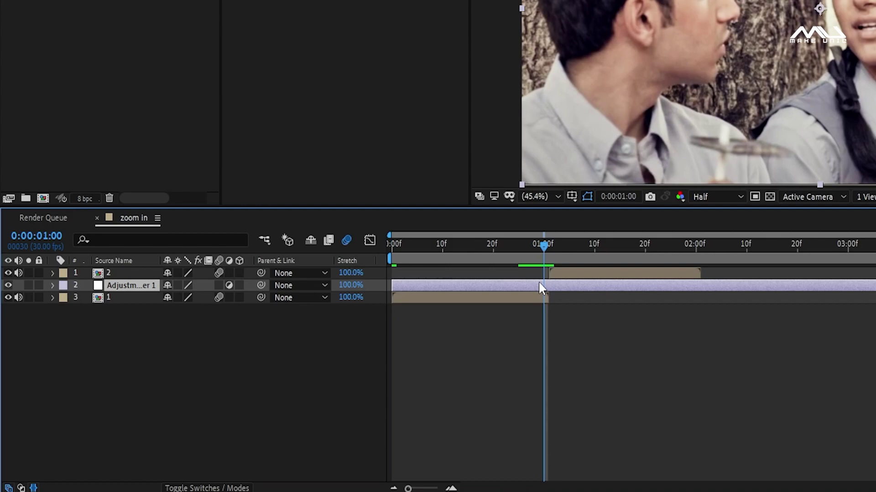
key("alt+]")
left_click_drag(540, 243, 503, 246)
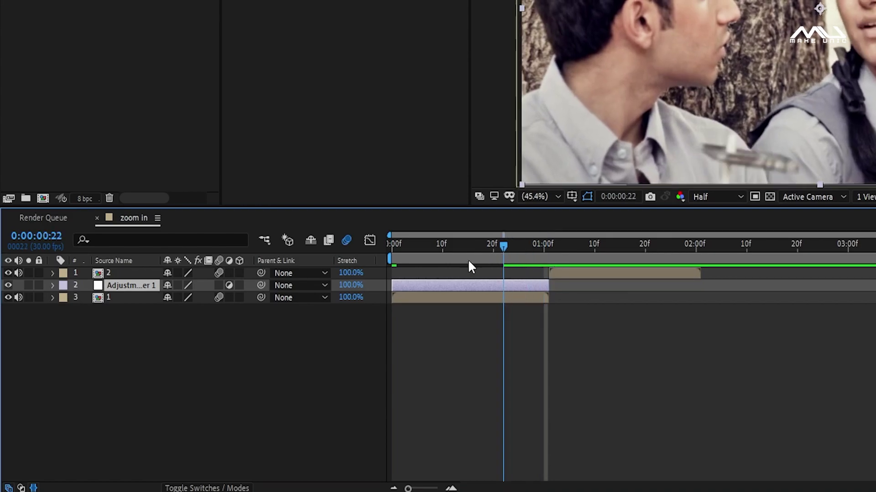
key("Home")
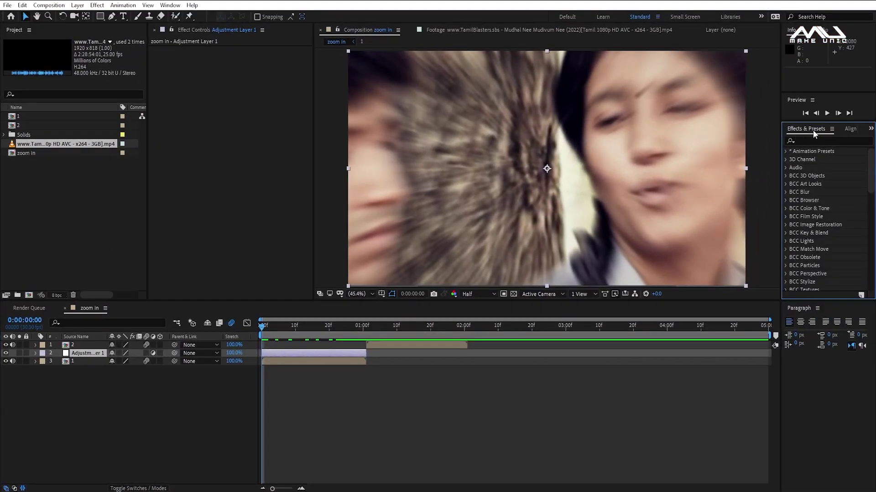
- Search 'expos' in Effects & Presets and apply Exposure to Adjustment Layer 1
left_click(170, 5)
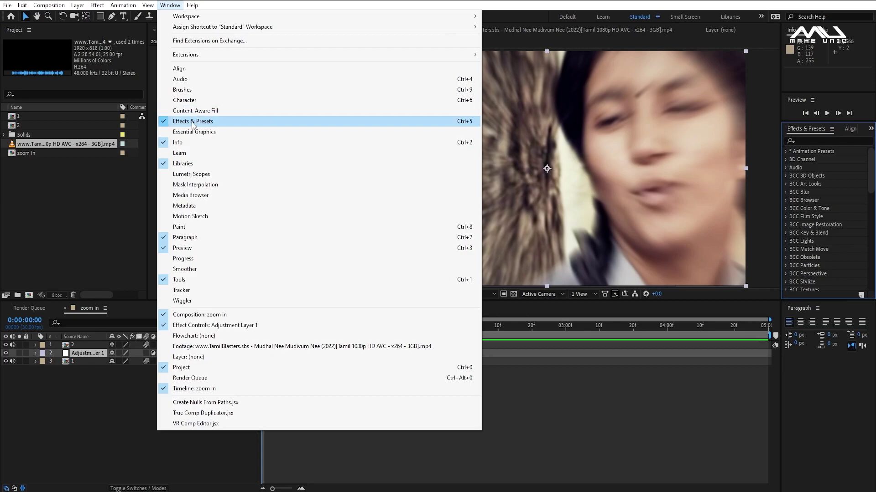
left_click(50, 443)
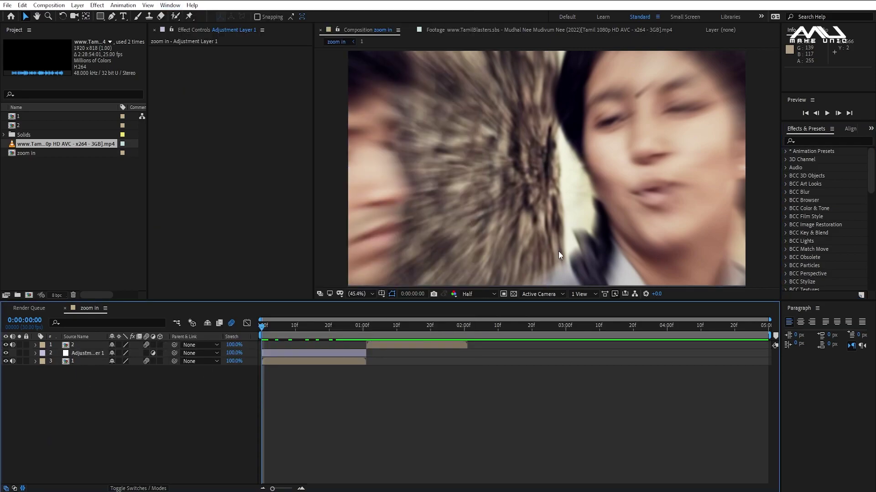
left_click(804, 141)
type("expos")
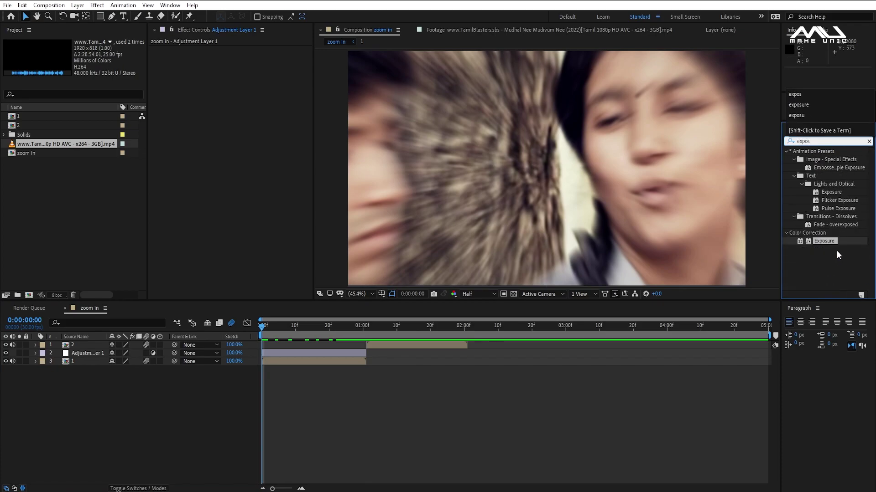
left_click_drag(824, 242, 294, 354)
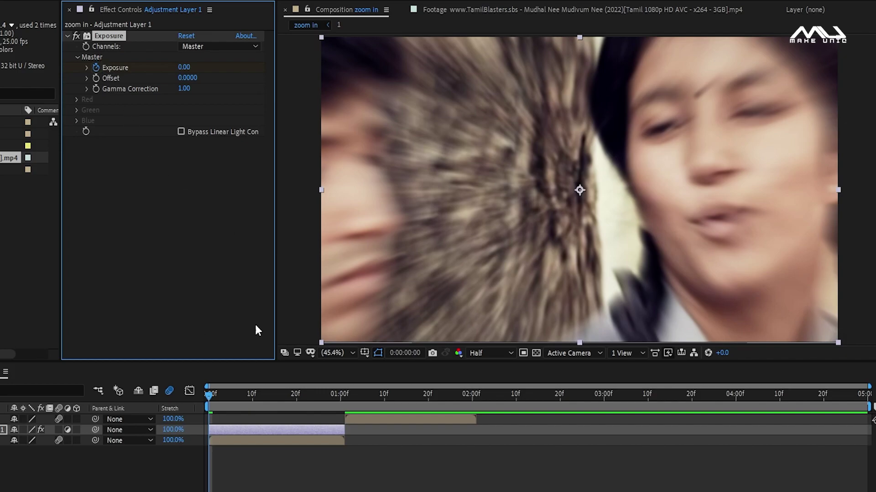
- Move the adjustment layer's Exposure keyframe to 1:00f and set Exposure to 1.20 at 0f
left_click(231, 432)
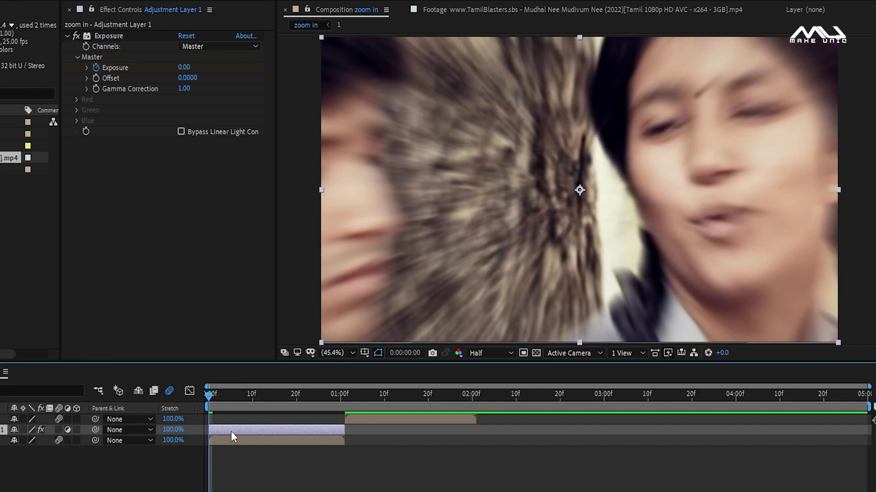
key("u")
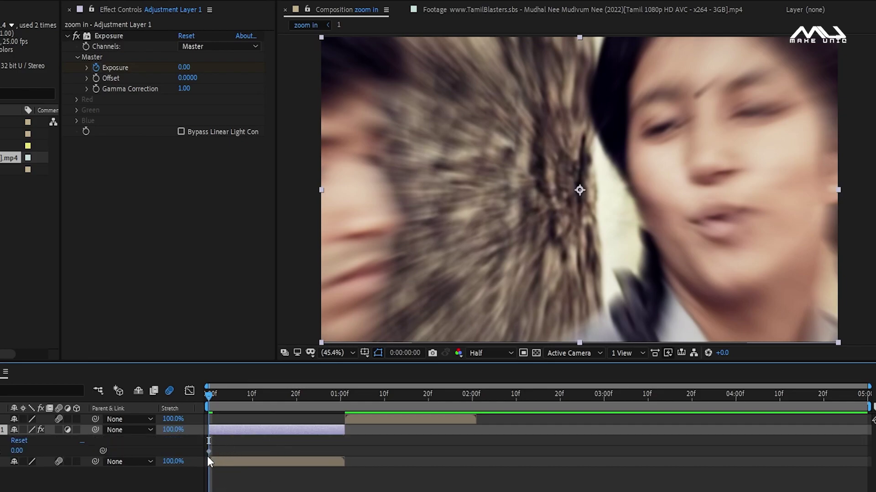
left_click_drag(207, 451, 343, 453)
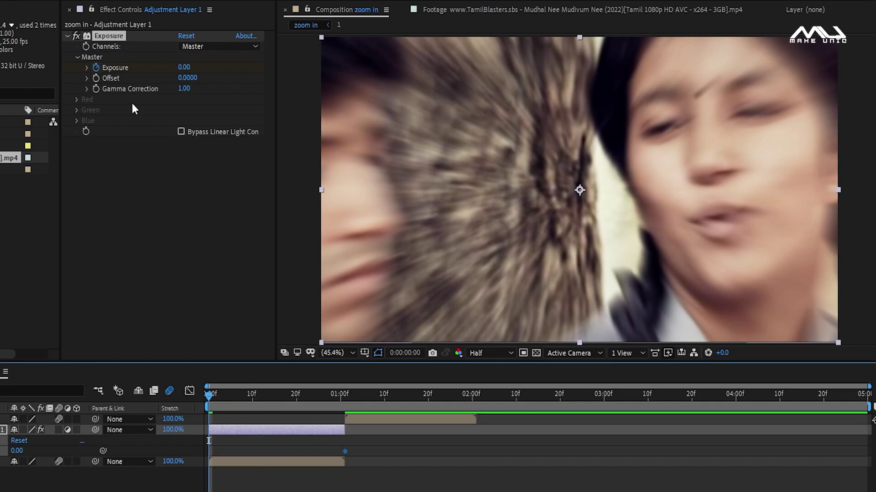
left_click(185, 67)
type("1.2")
left_click(145, 252)
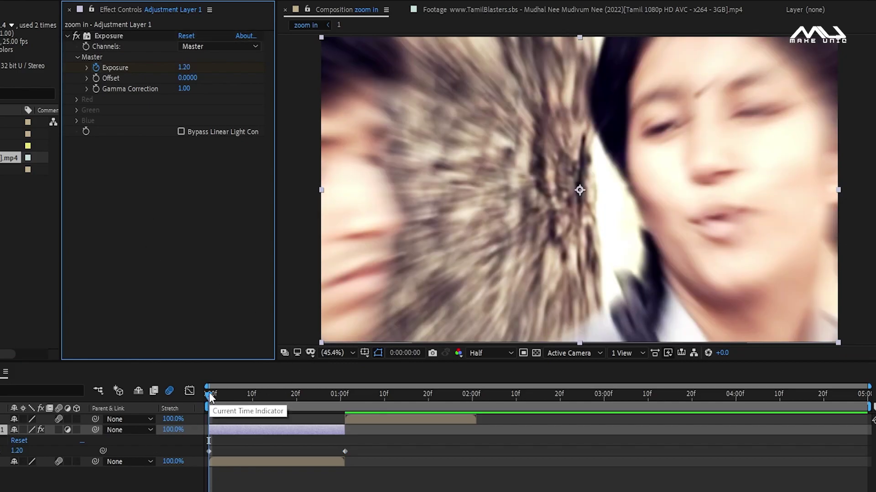
- Preview the exposure flash, then return the playhead to the start
key("u")
left_click(227, 456)
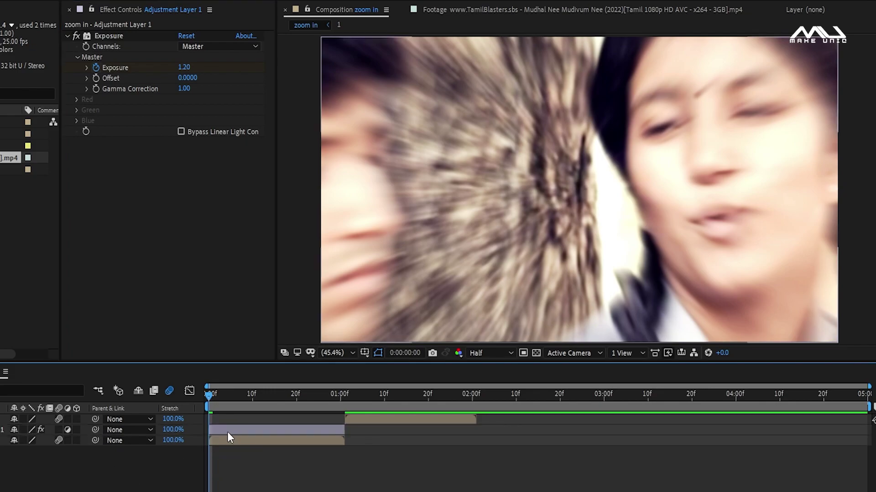
key("space")
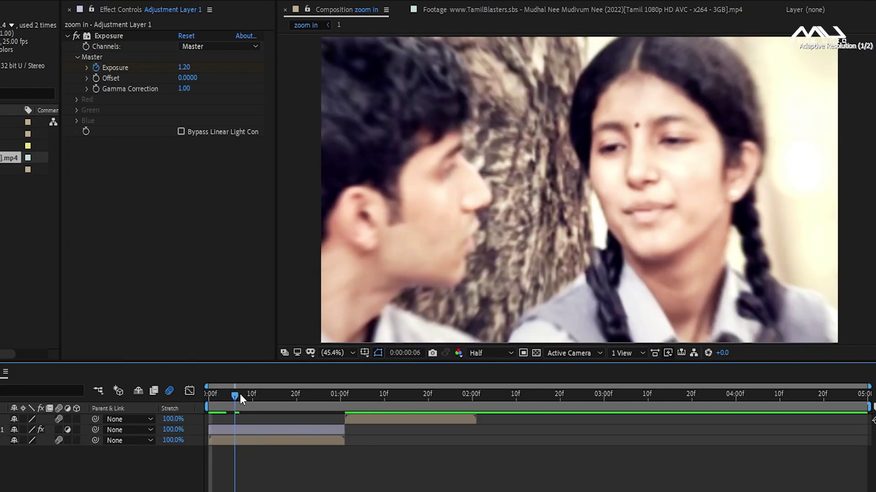
key("space")
key("space")
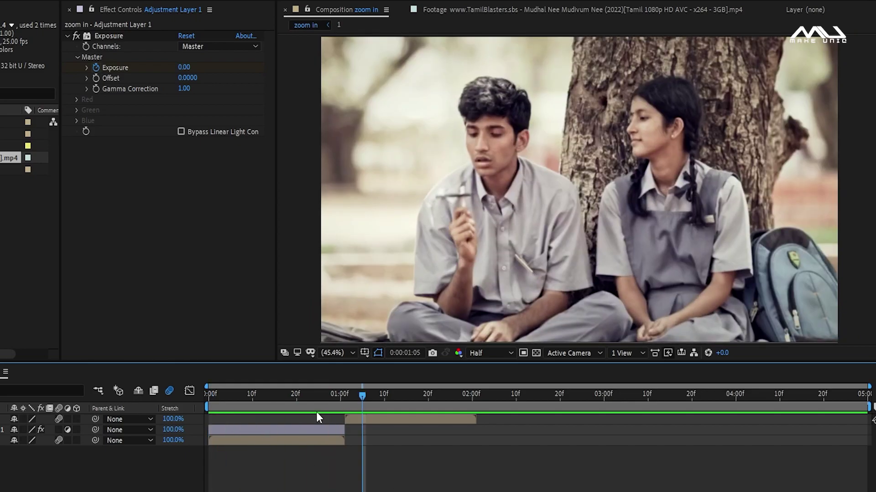
left_click(297, 394)
left_click_drag(297, 394, 198, 401)
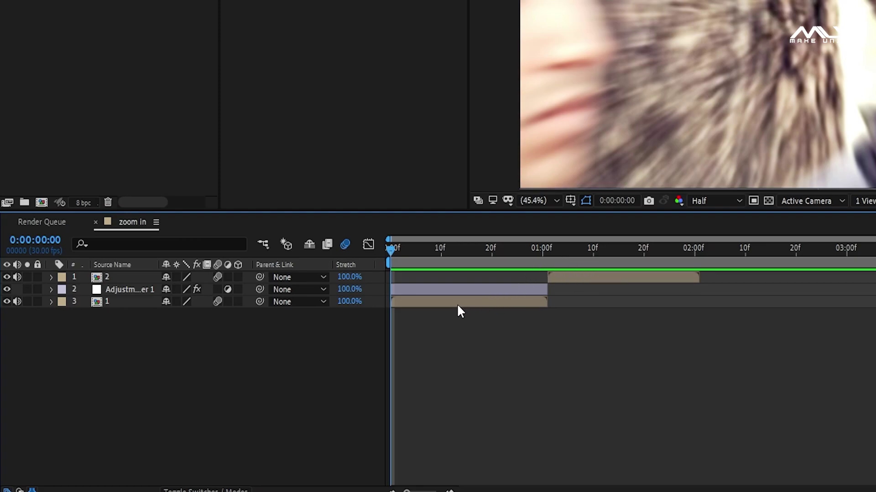
left_click_drag(536, 255, 482, 256)
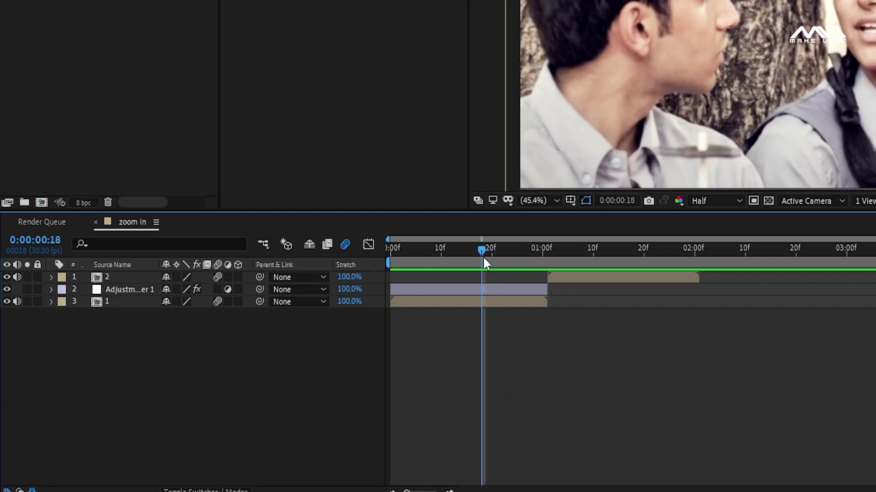
left_click(451, 303)
key("s")
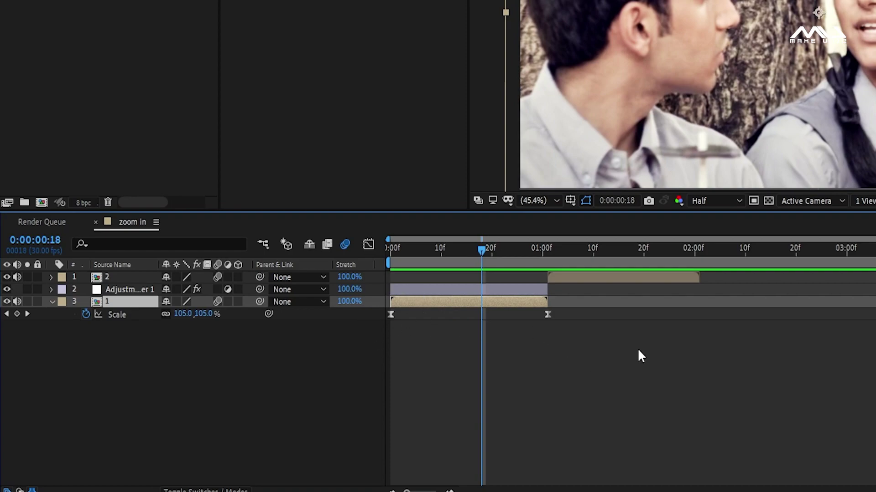
left_click_drag(625, 352, 409, 315)
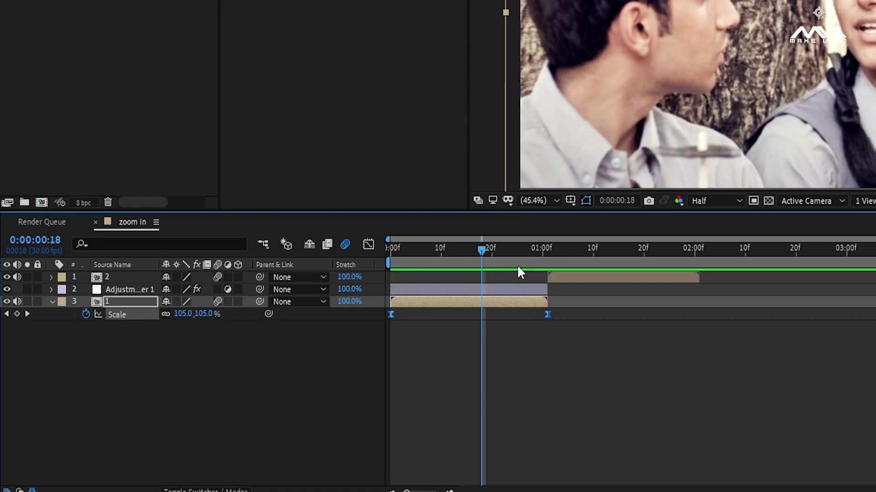
left_click_drag(542, 259, 548, 256)
left_click(555, 278)
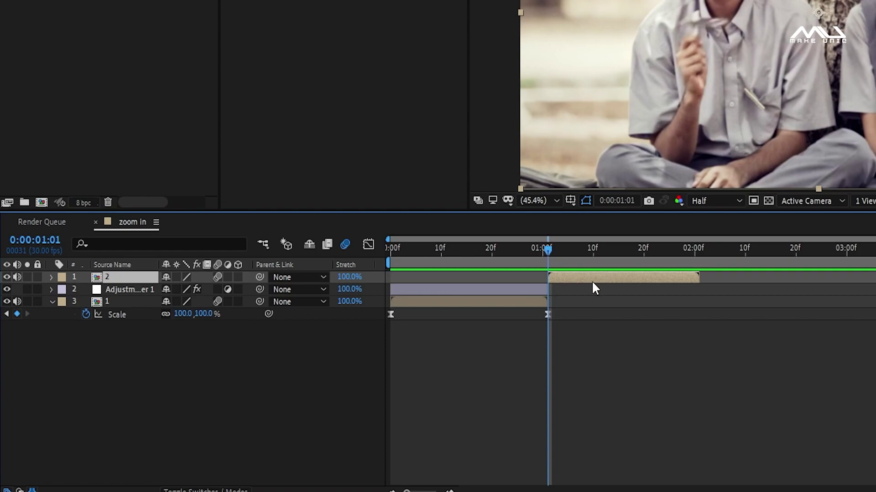
key("ctrl+v")
key("u")
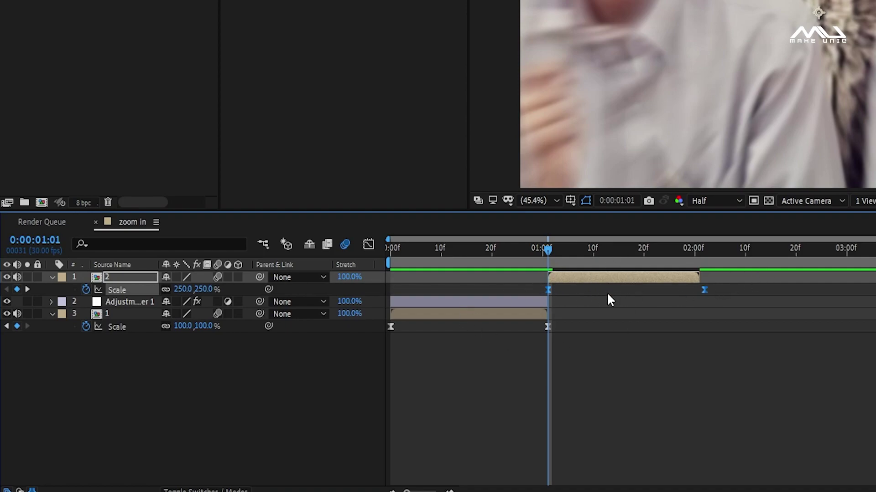
key("u")
left_click(288, 342)
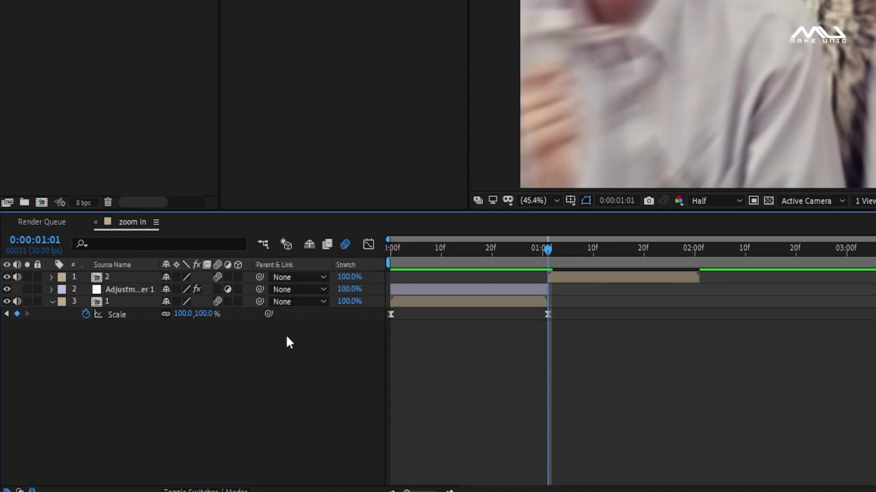
left_click(49, 302)
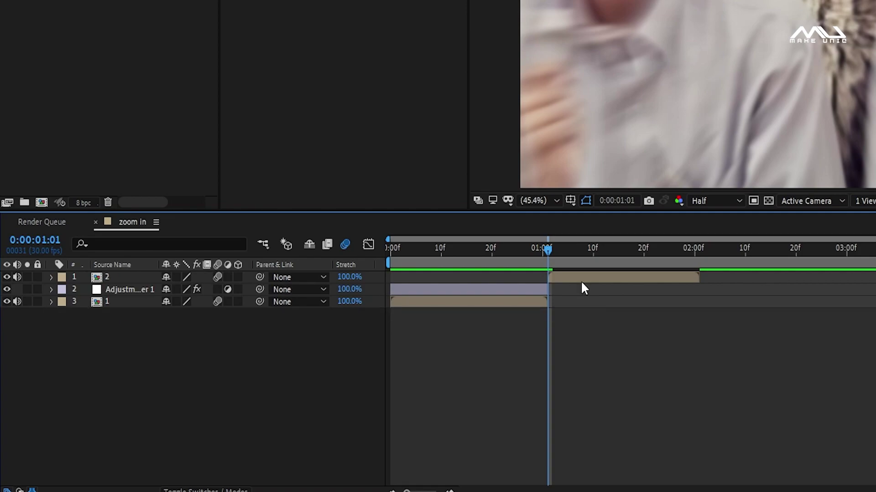
left_click(119, 293)
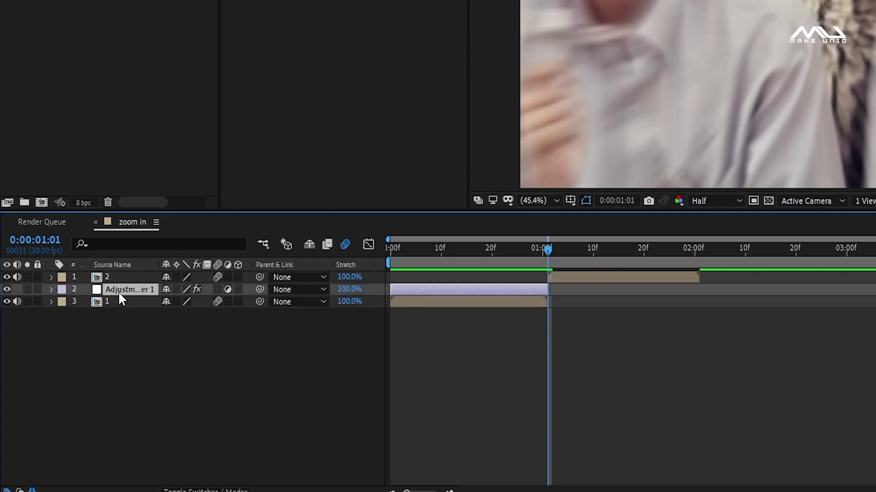
- Duplicate the Exposure adjustment layer above clip 2, spanning from the 1:00 cut to clip 2's end
key("ctrl+d")
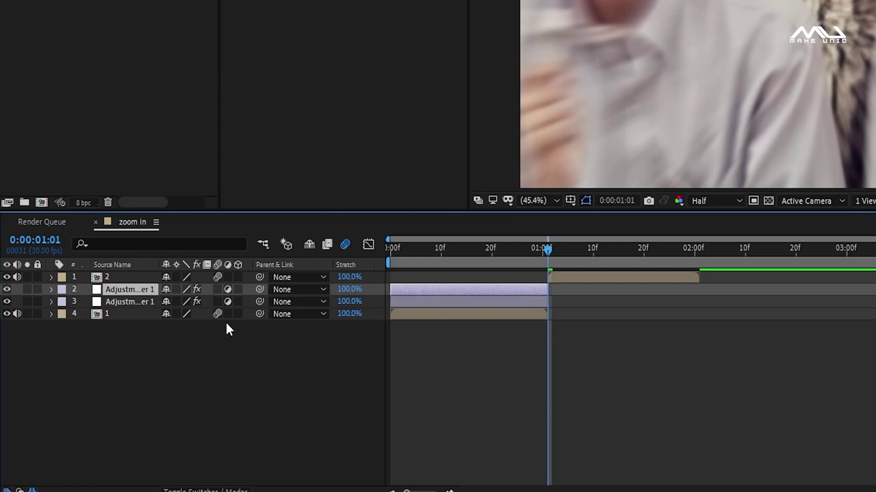
left_click_drag(113, 289, 115, 273)
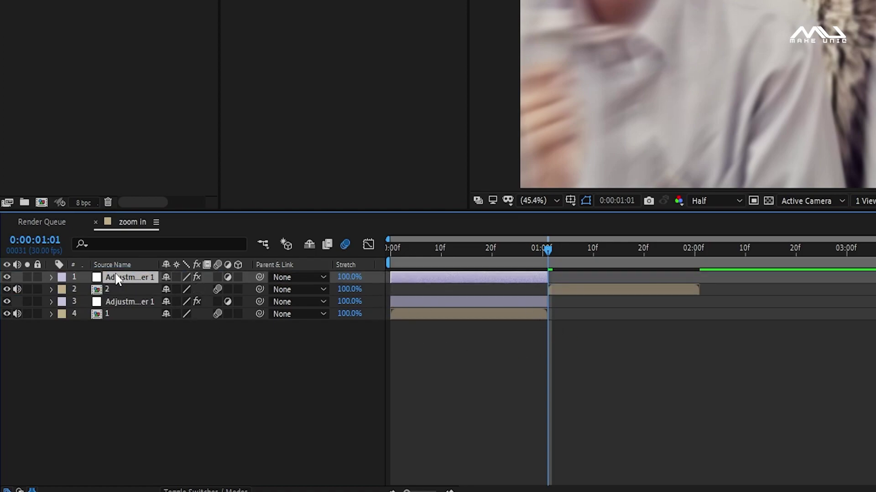
left_click_drag(491, 277, 648, 280)
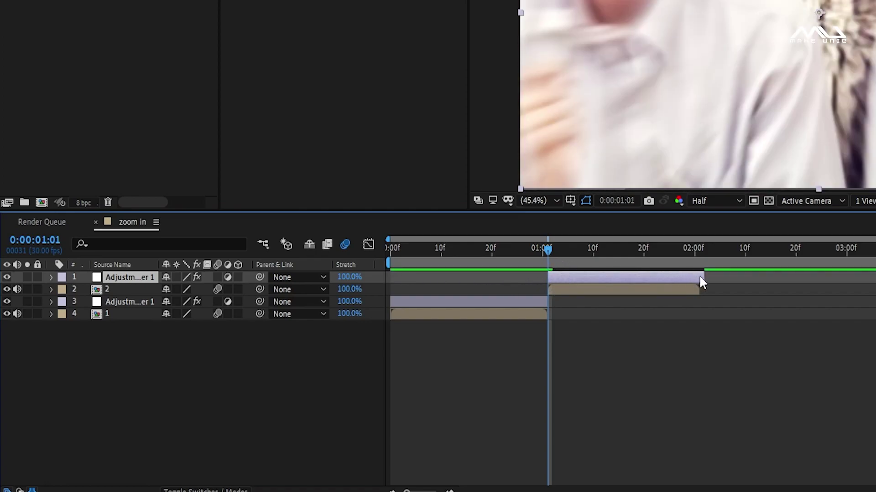
left_click_drag(705, 275, 699, 276)
key("Home")
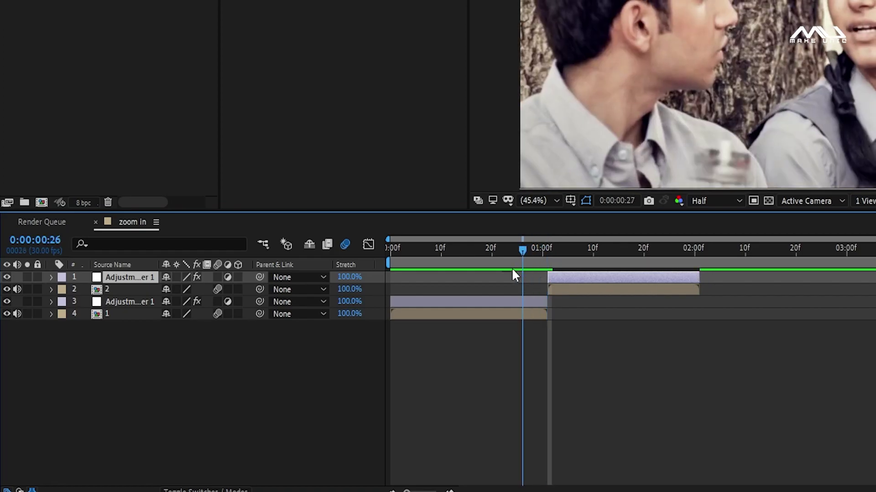